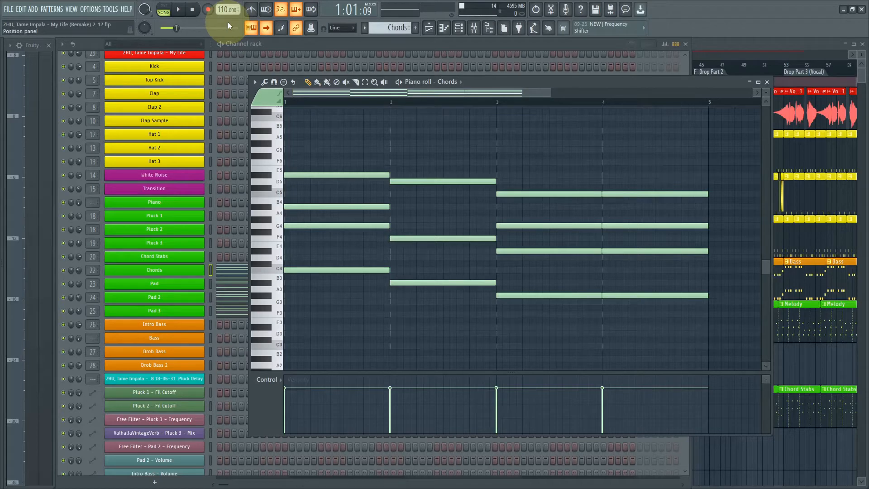
Set the piano roll's scale highlighting for the Chords pattern to Minor Natural (Aeolian) with root note C.
left_click(255, 82)
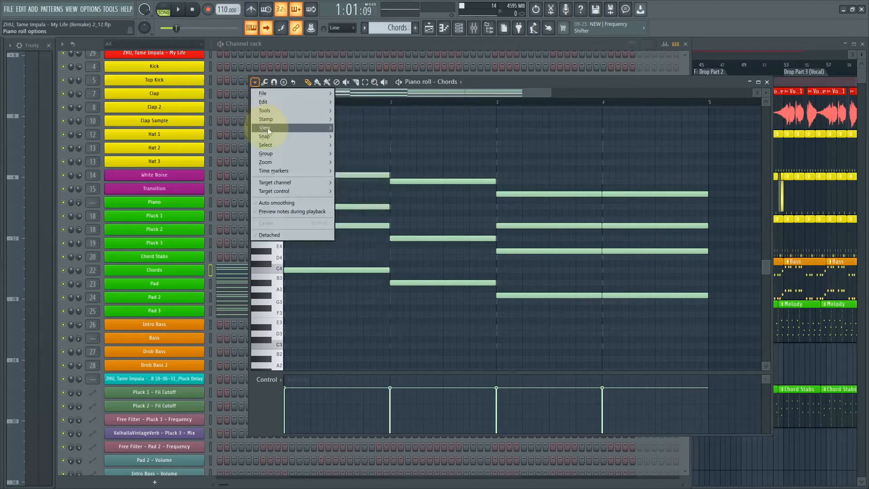
mouse_move(267, 128)
mouse_move(372, 255)
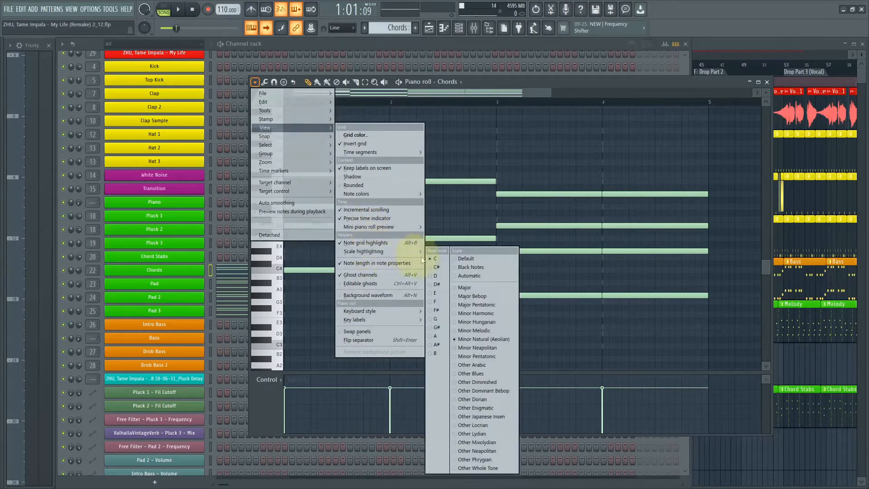
left_click(481, 339)
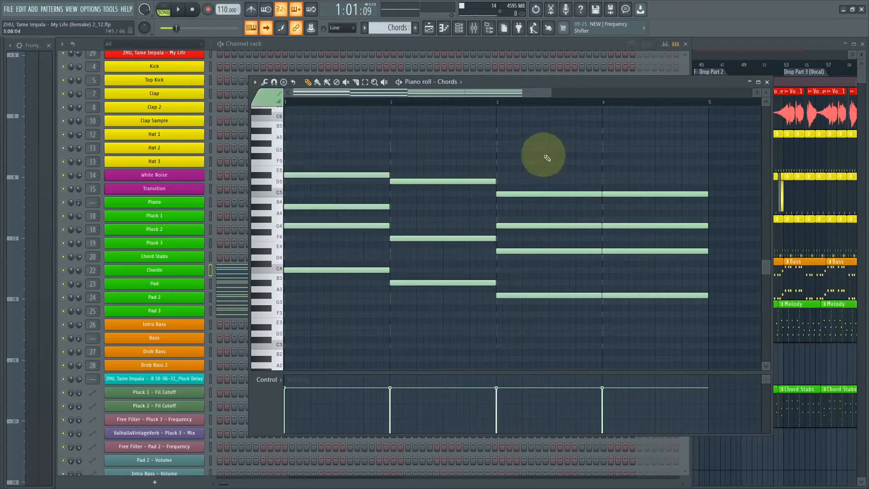
Select the chords in bars 1 to 3 of the Chords piano roll in turn, and transpose the selected upper notes down an octave.
left_click_drag(361, 141, 320, 308)
left_click_drag(452, 135, 426, 307)
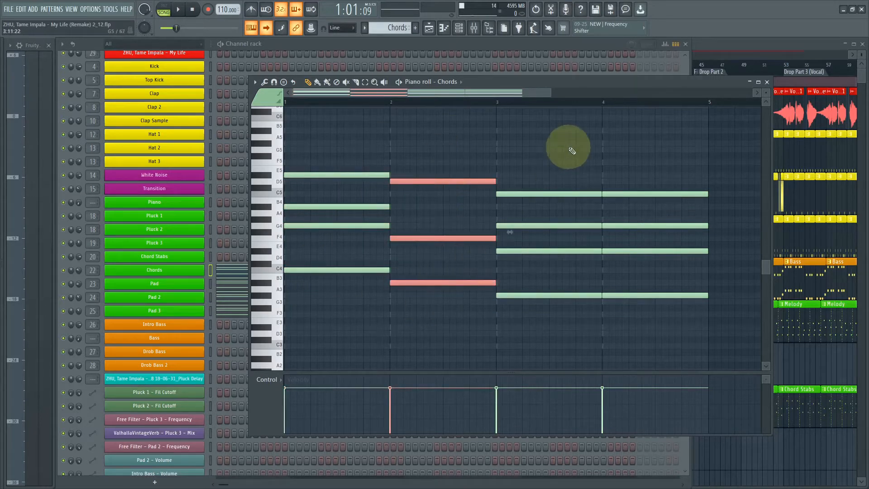
left_click_drag(572, 151, 553, 334)
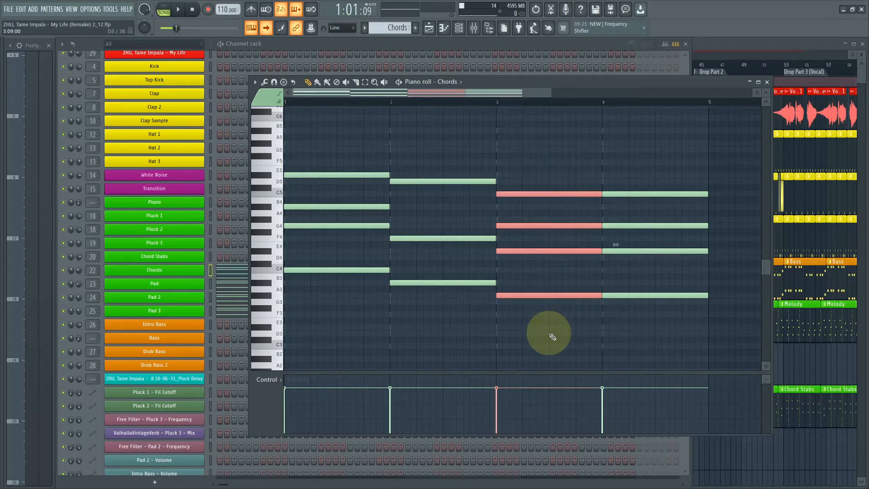
left_click_drag(699, 199, 361, 196)
key("ctrl+Down")
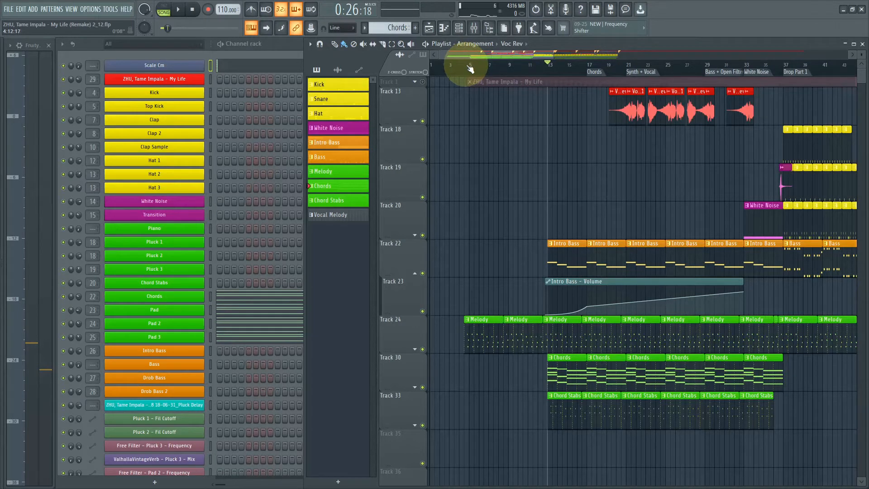
Step through the intro section of the arrangement by placing the playback position at bars 5, 13 and 21.
left_click(468, 66)
left_click(471, 67)
left_click(547, 70)
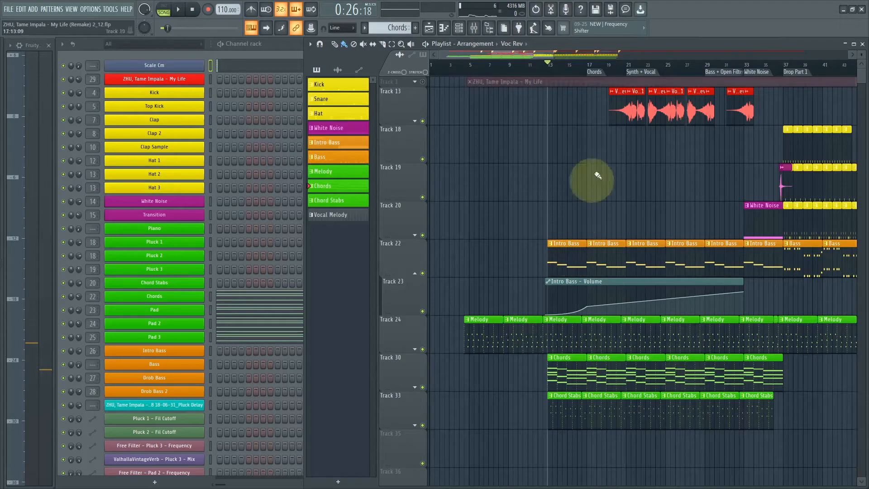
left_click(630, 67)
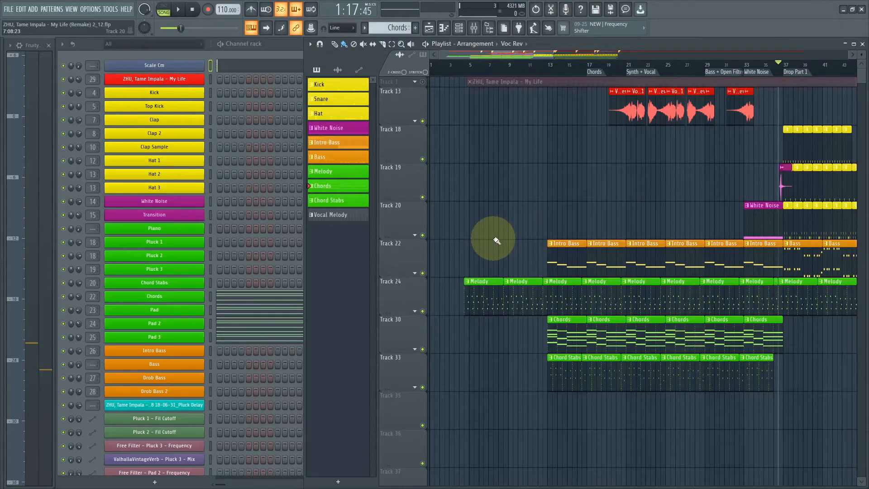
Expand the track groups under Track 24 and Track 30 in the playlist to view their automation clips.
left_click(415, 317)
scroll(413, 341, "down", 4)
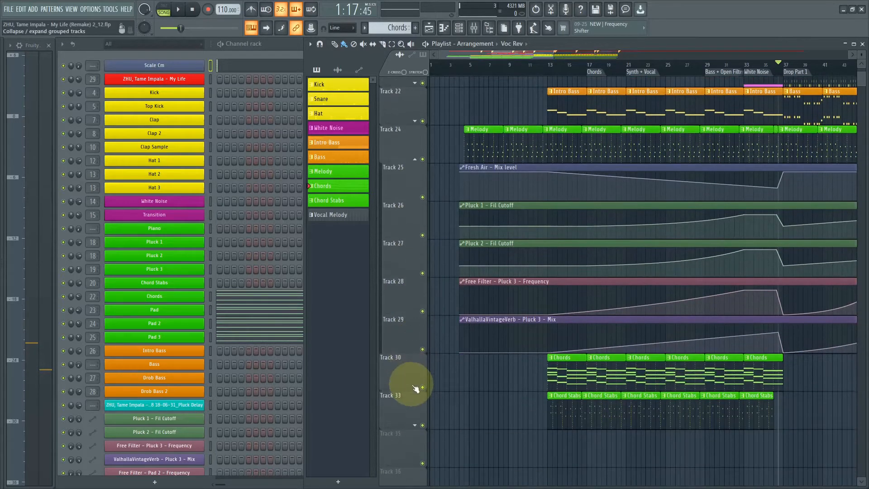
left_click(415, 388)
scroll(549, 333, "up", 2)
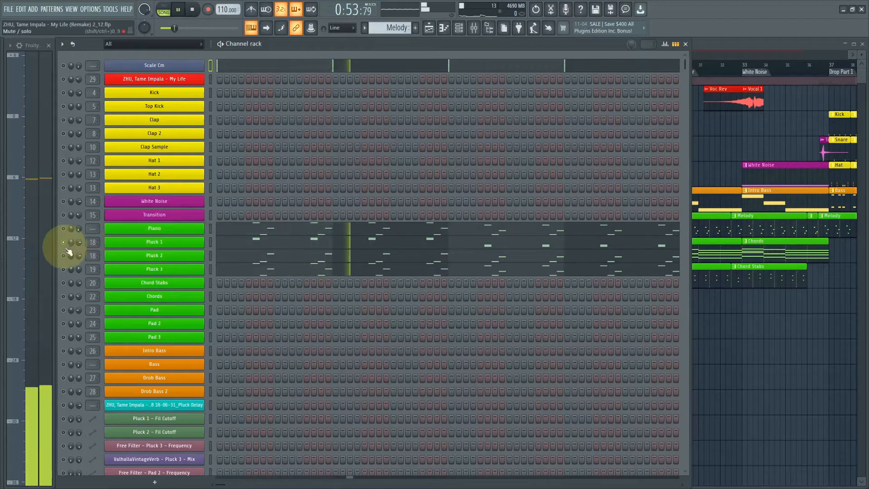
Audition Pluck 1 and Pluck 2 in the Melody pattern, each soloed and then both together.
key("space")
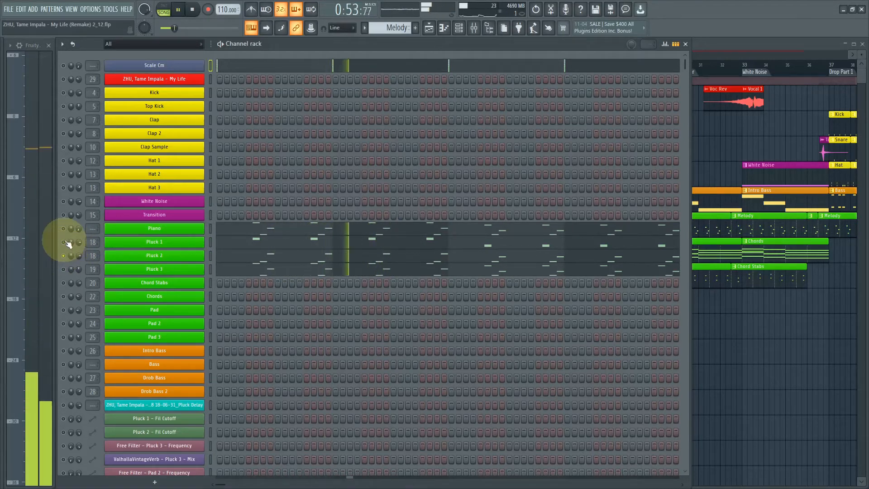
key("space")
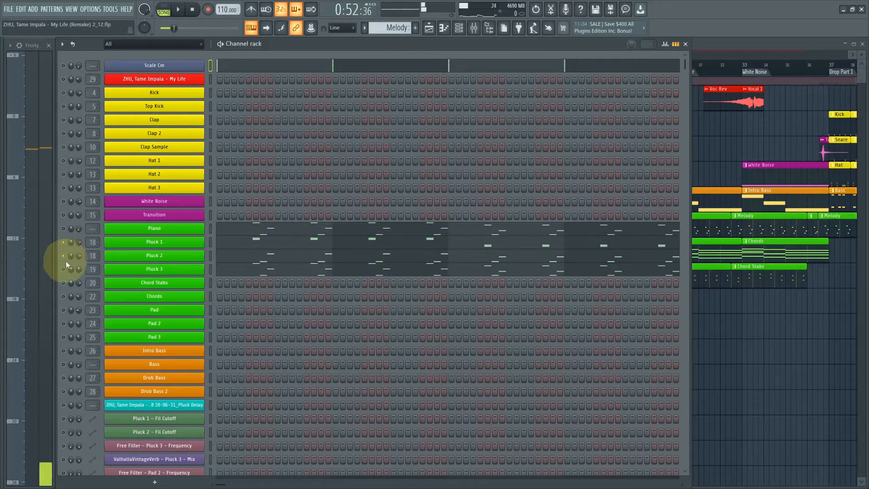
key("space")
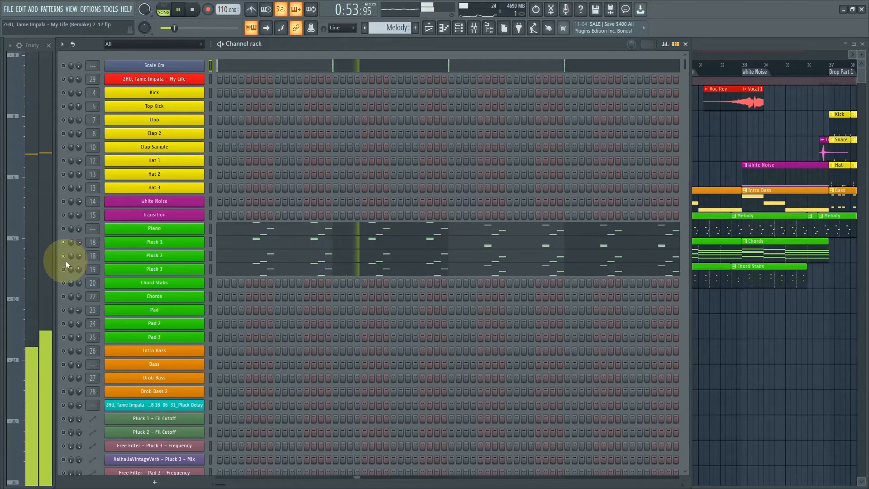
key("space")
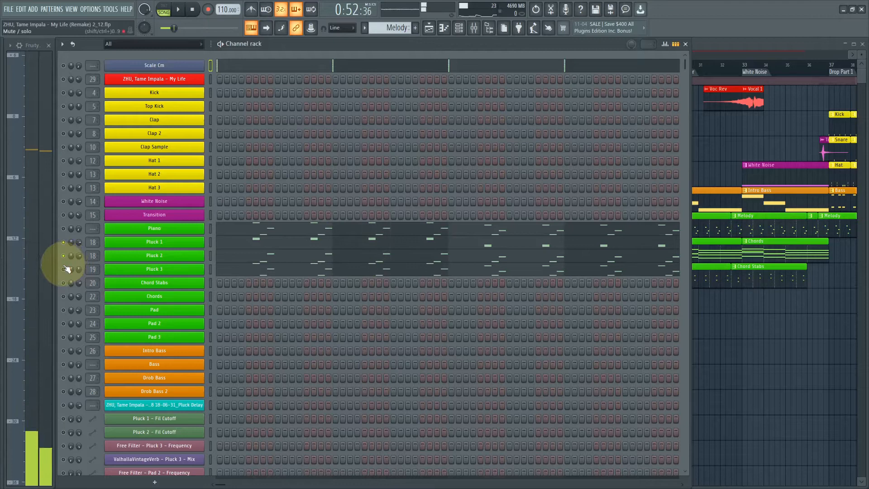
Inspect the Serum settings of Pluck 1 and Pluck 3, and audition Pluck 3 in solo.
left_click(142, 243)
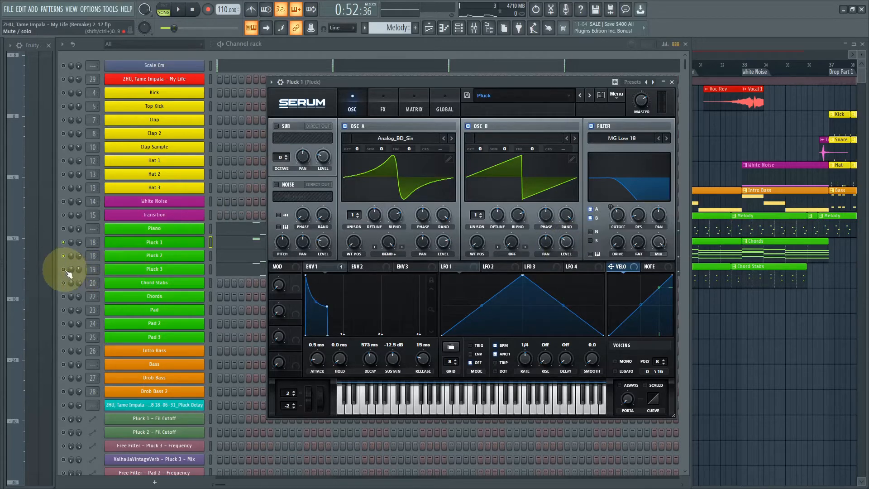
left_click(132, 271)
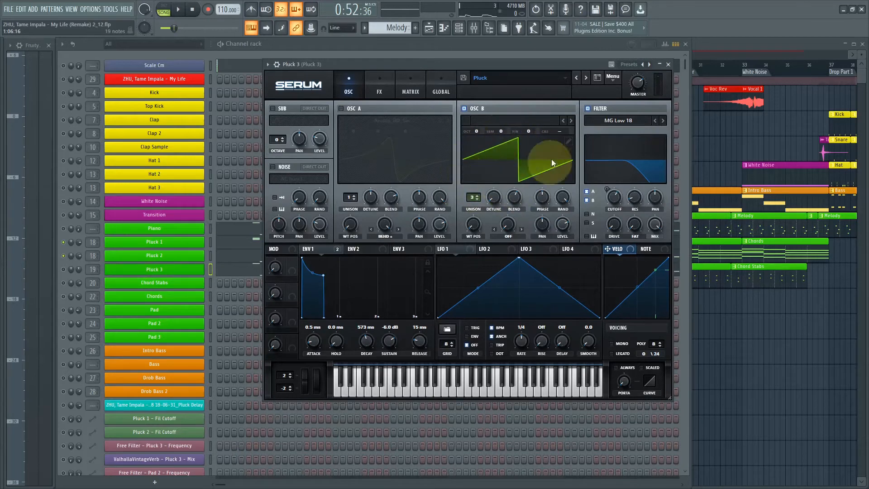
right_click(64, 270)
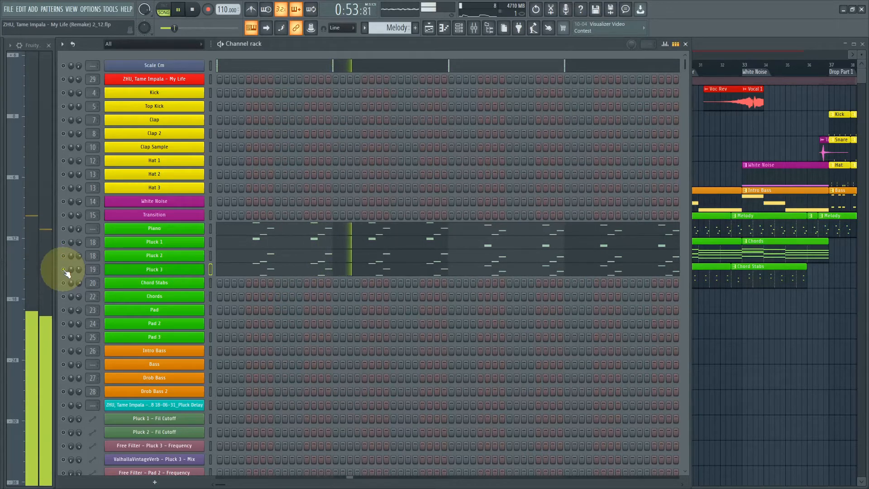
key("space")
Unmute Pluck 2 and Pluck 1 alongside Pluck 3 and listen to the three layers together.
left_click(64, 256)
key("space")
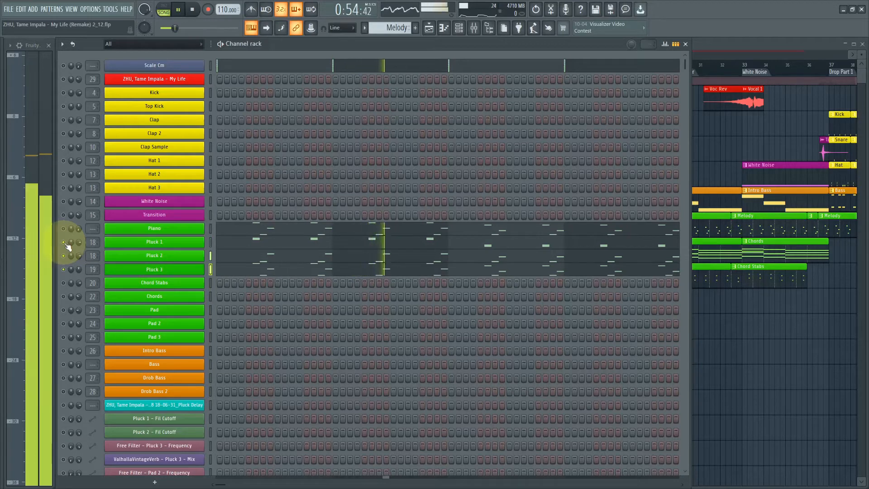
key("space")
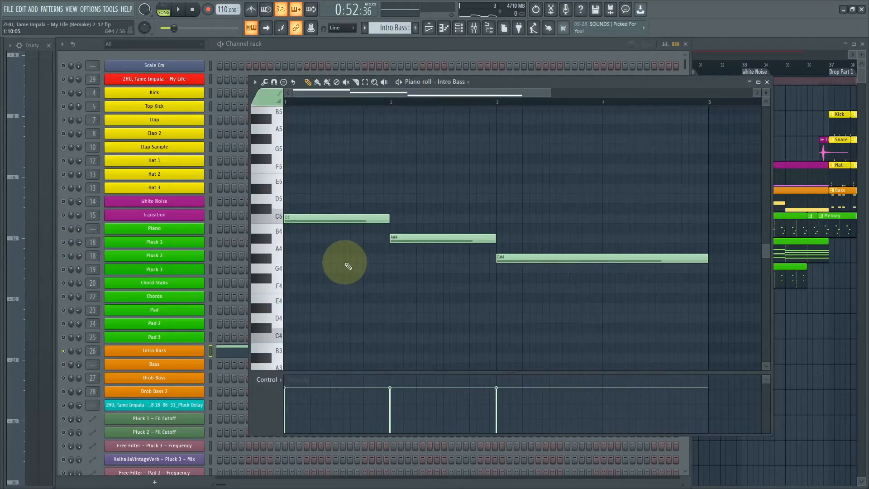
Play the Intro Bass pattern, and close its piano roll.
key("space")
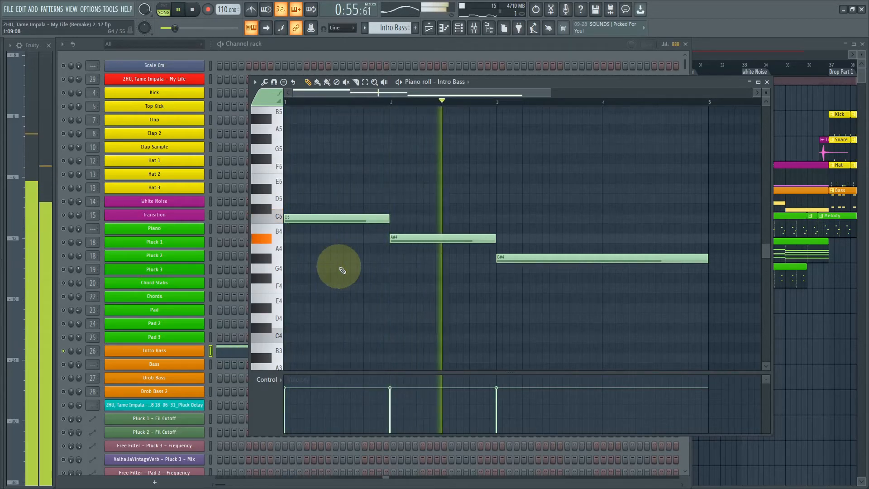
key("space")
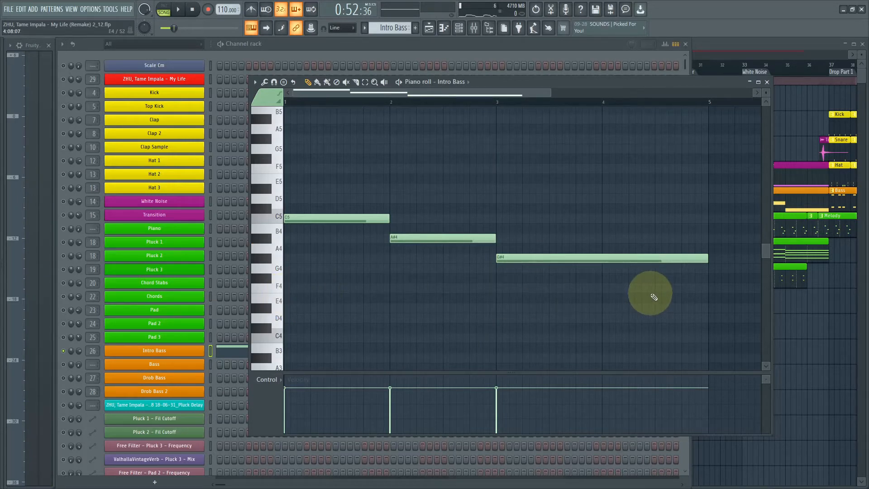
left_click(768, 82)
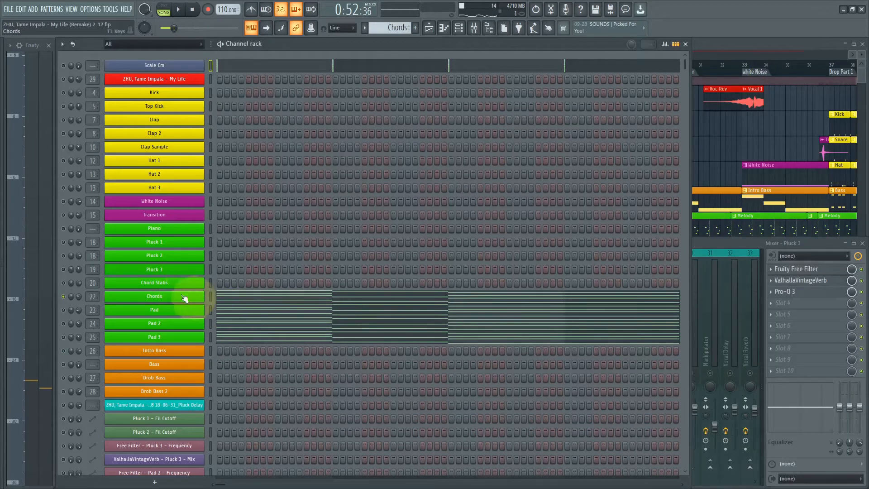
Open the FL Keys instrument of the Chords channel and audition it with the Chords pattern.
left_click(168, 299)
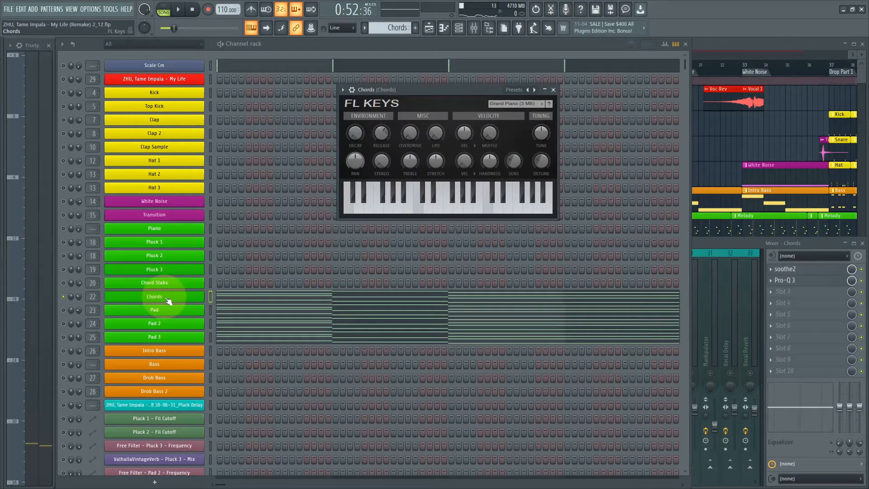
key("space")
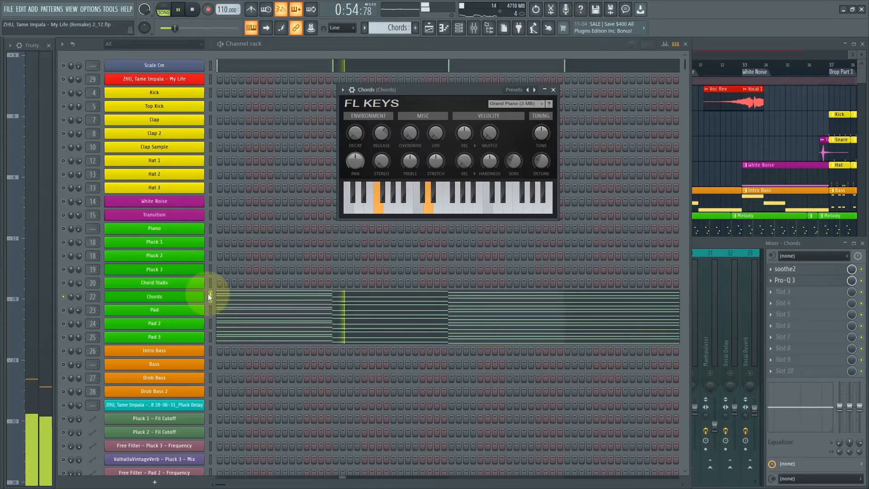
key("space")
Solo the Pad and Pad 2 channels and audition them with the Chords pattern.
right_click(63, 310)
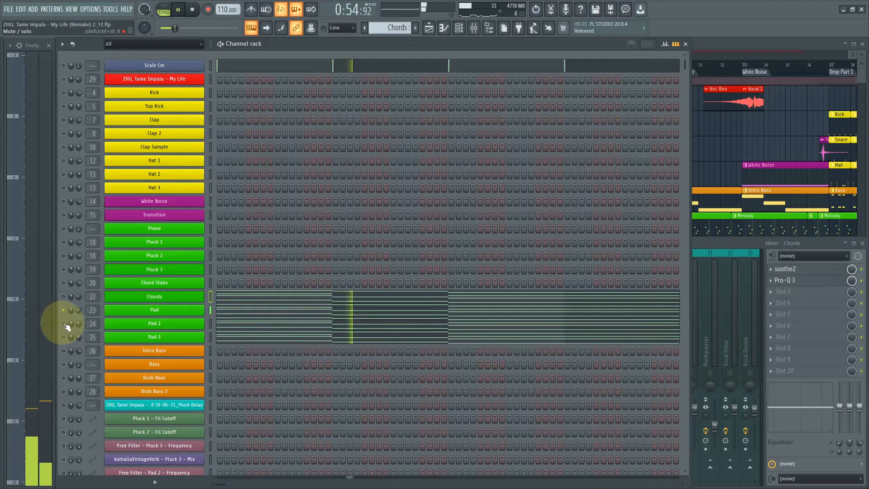
key("space")
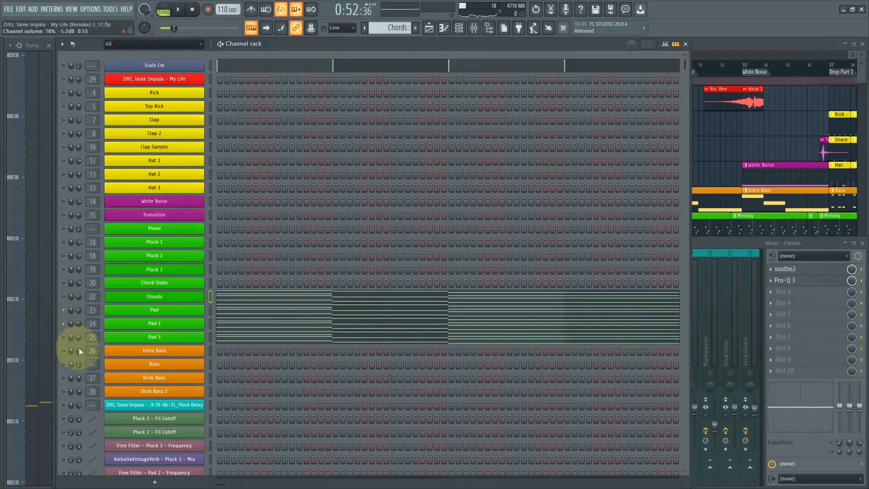
key("space")
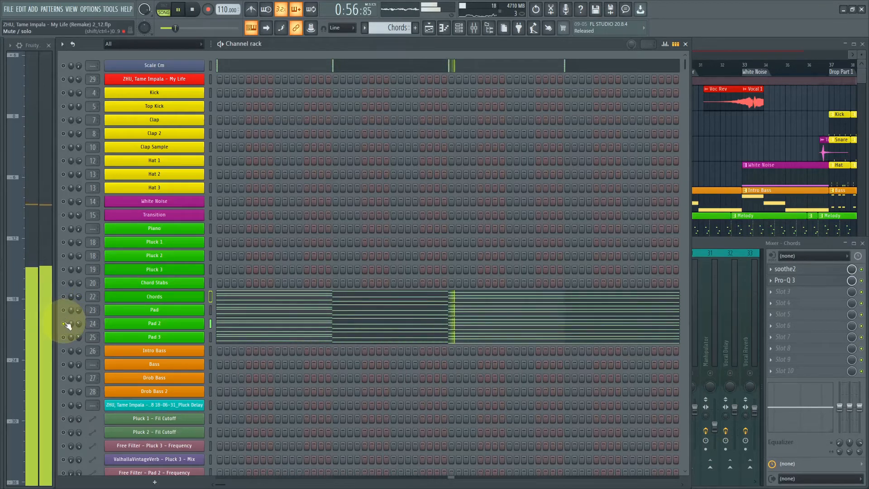
key("space")
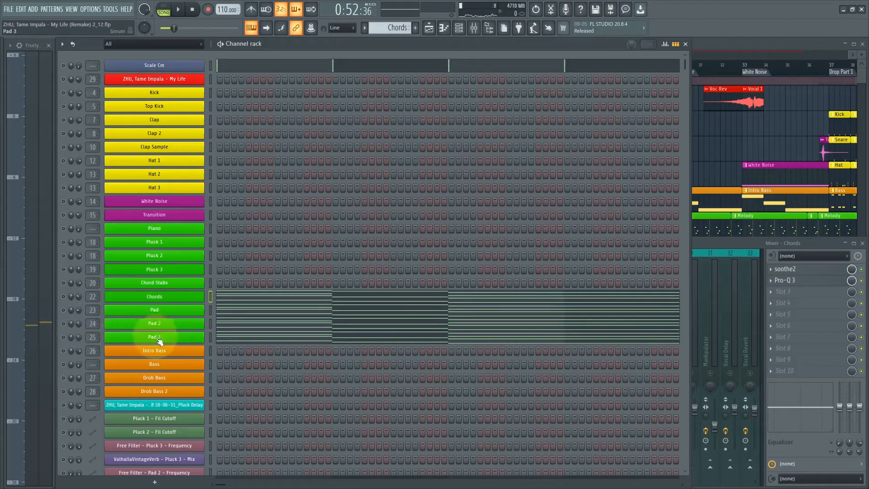
Inspect Pad 3's Serum oscillators and effects page, and bring the mixer into view.
left_click(171, 340)
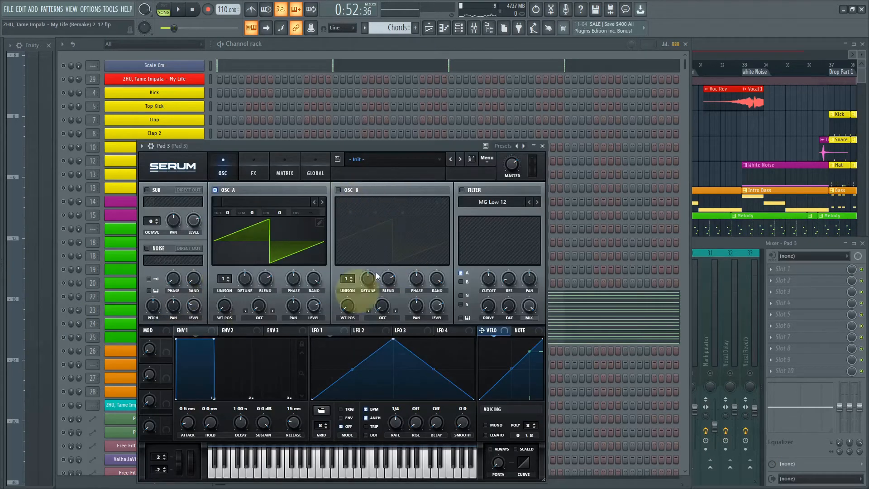
left_click(255, 172)
left_click(723, 240)
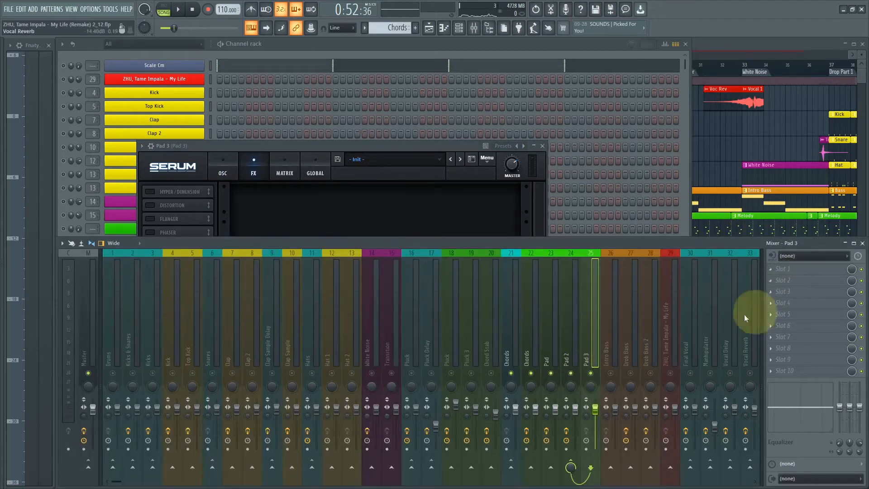
Examine the Fruity Free Filter on the Pad 2 mixer track, and close the filter and Pad 3's Serum window.
left_click(569, 358)
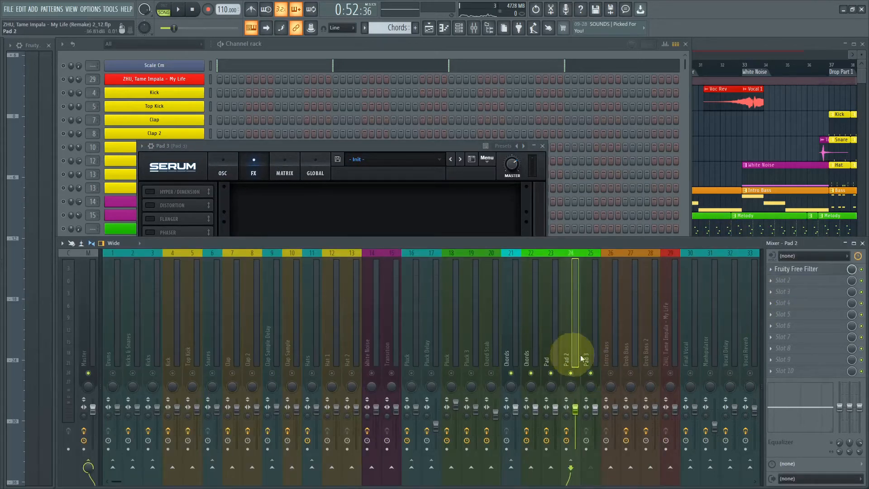
left_click(796, 269)
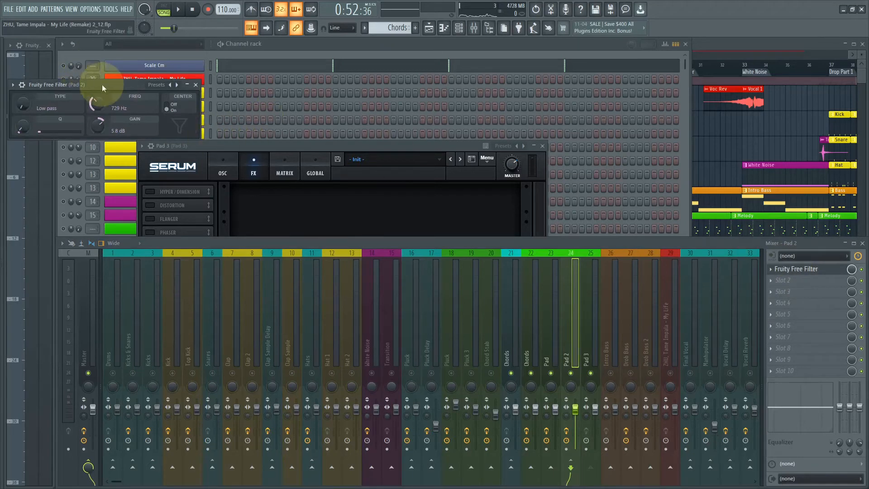
left_click_drag(102, 84, 357, 103)
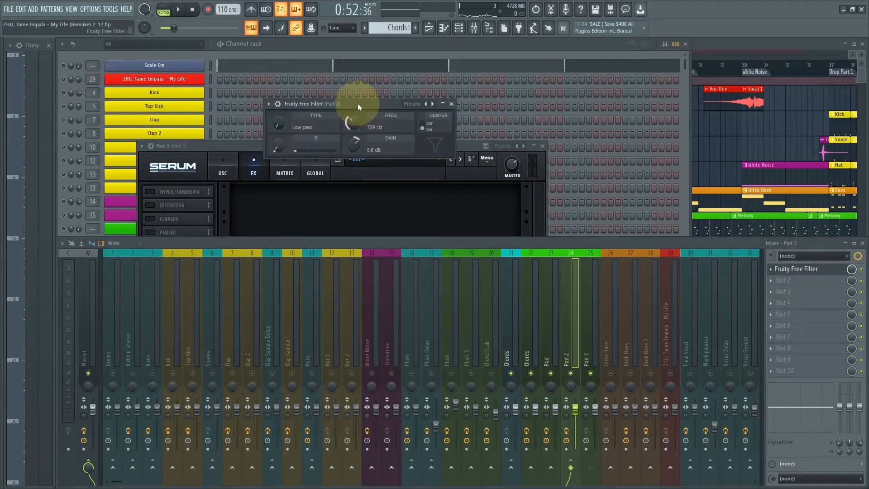
left_click(452, 104)
left_click(543, 146)
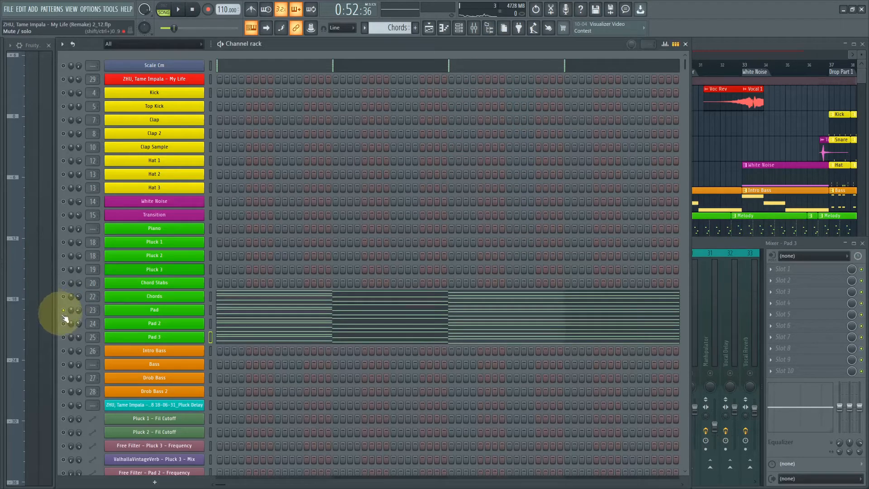
Audition the Chords pattern with the Chords, Pad, Pad 2 and Pad 3 channels layered together.
key("space")
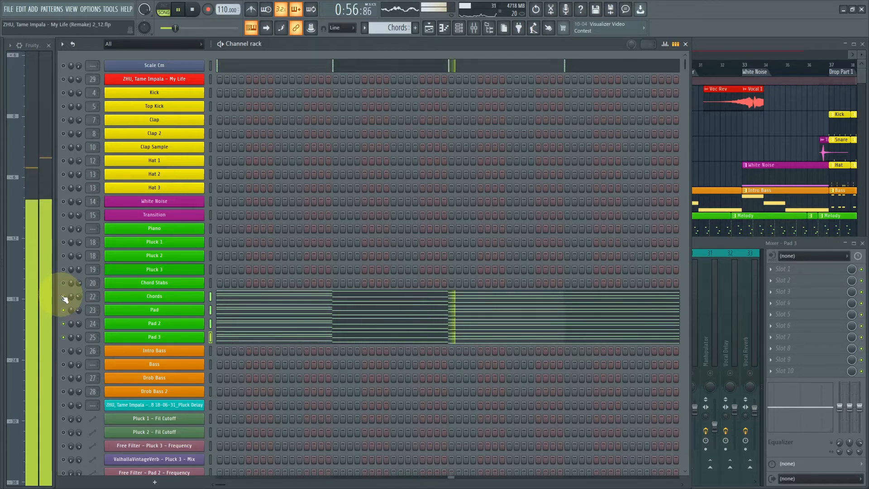
double_click(749, 244)
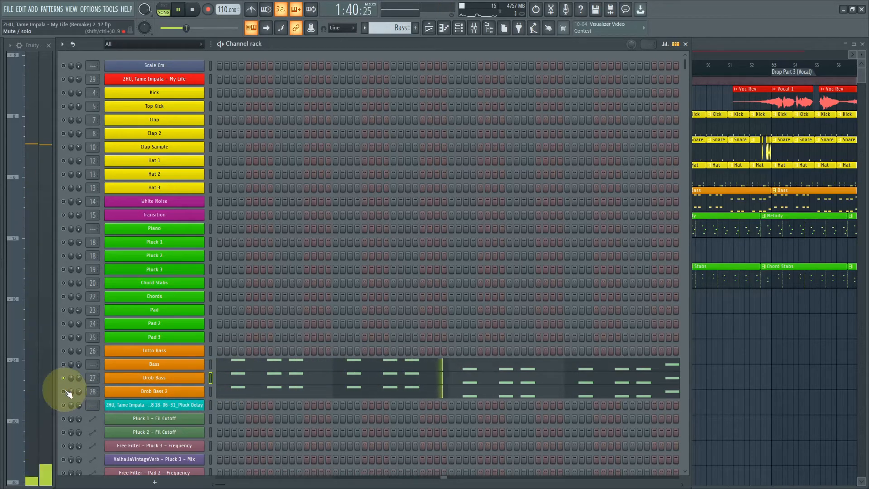
Audition the Bass pattern with Drob Bass 2 soloed and with both Drob Bass channels together.
key("space")
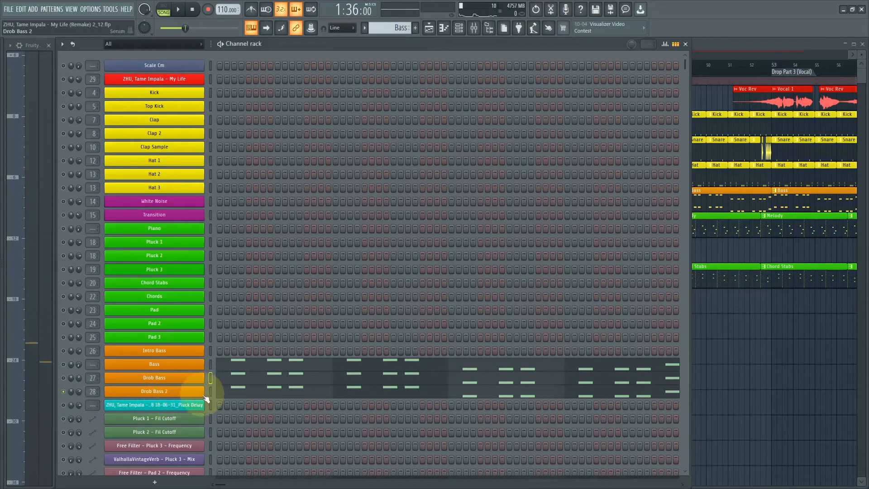
key("space")
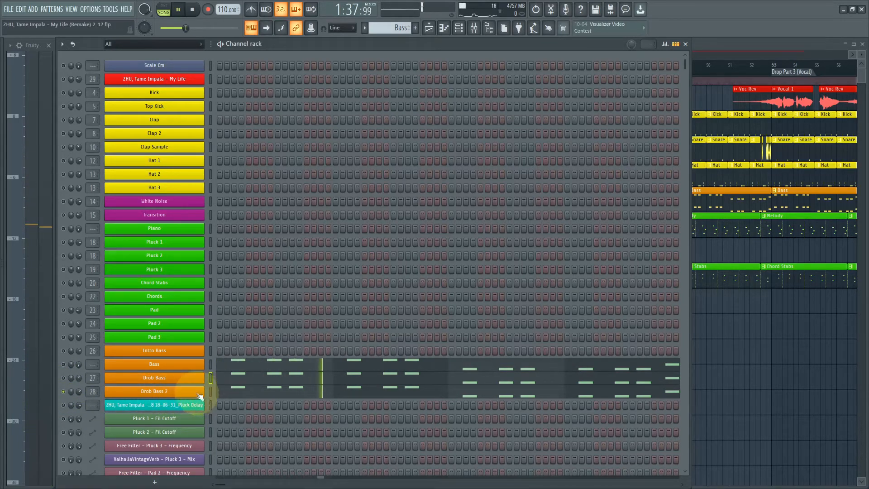
key("space")
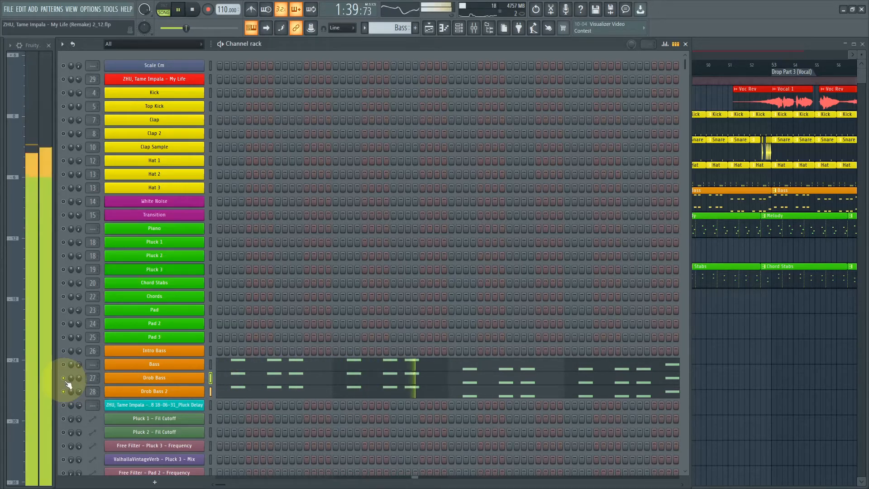
key("space")
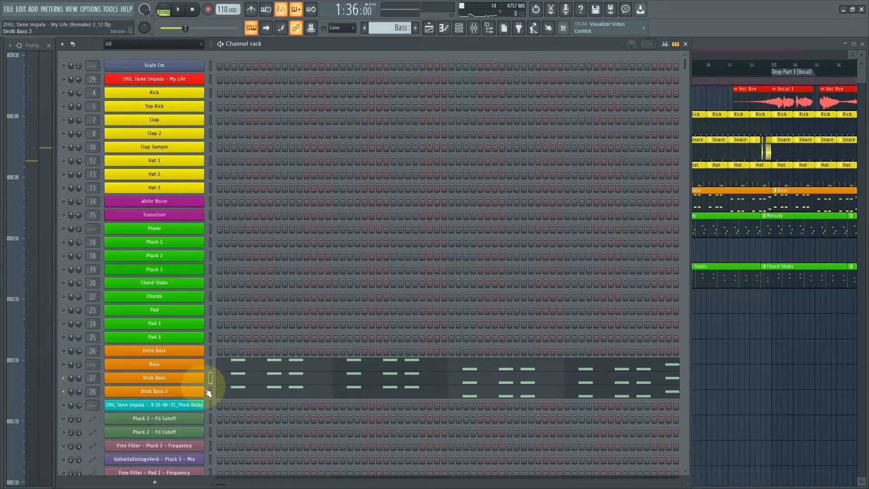
Inspect the Gatekeeper sidechain effect on the Drob Bass mixer track and close it.
key("F9")
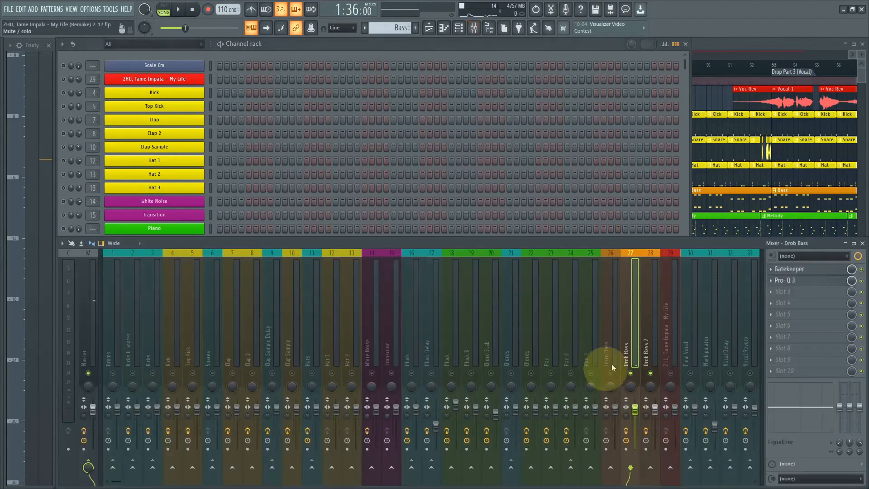
left_click(821, 273)
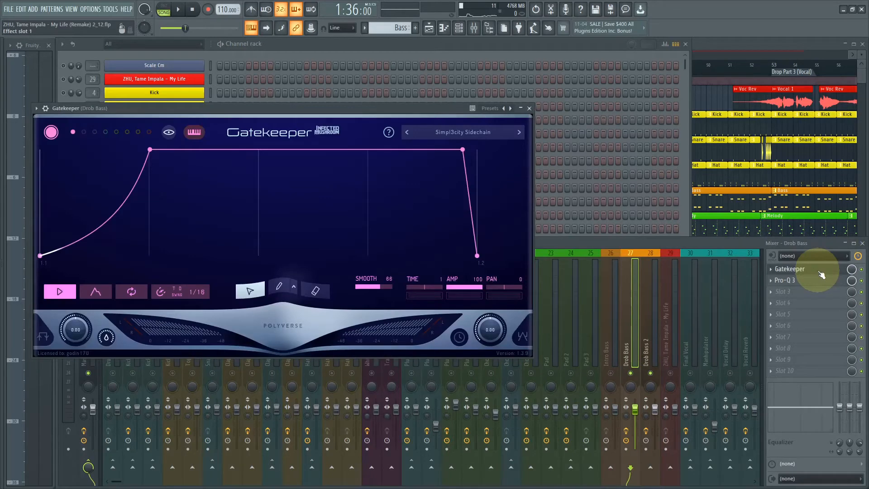
left_click(815, 268)
key("F9")
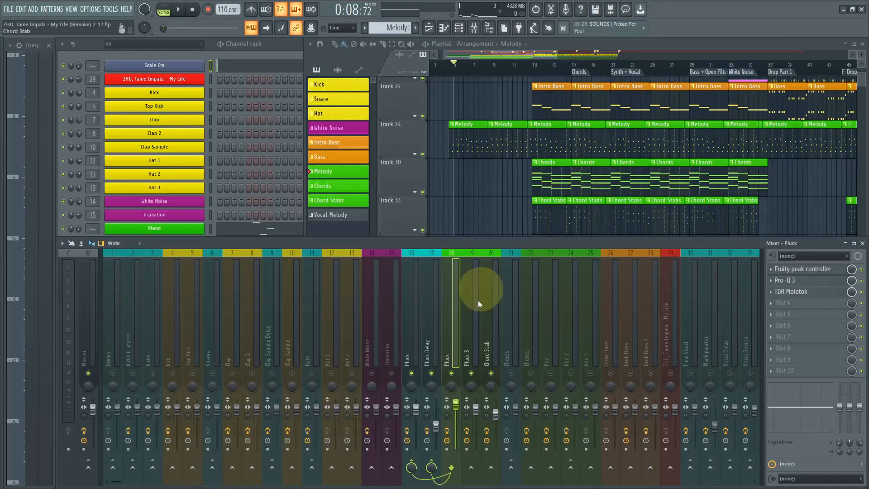
Inspect the ValhallaDelay effect on the Pluck Delay mixer track, close it and listen to the delayed pluck.
left_click(431, 334)
left_click(792, 269)
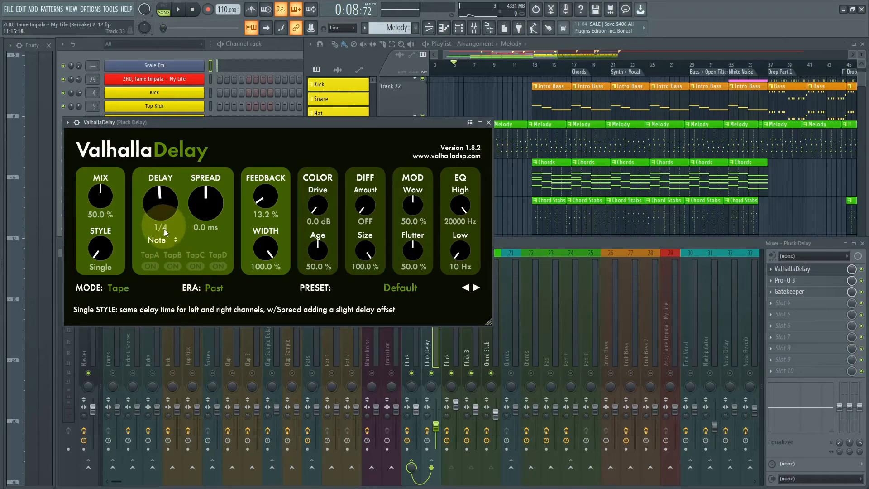
left_click_drag(379, 123, 372, 108)
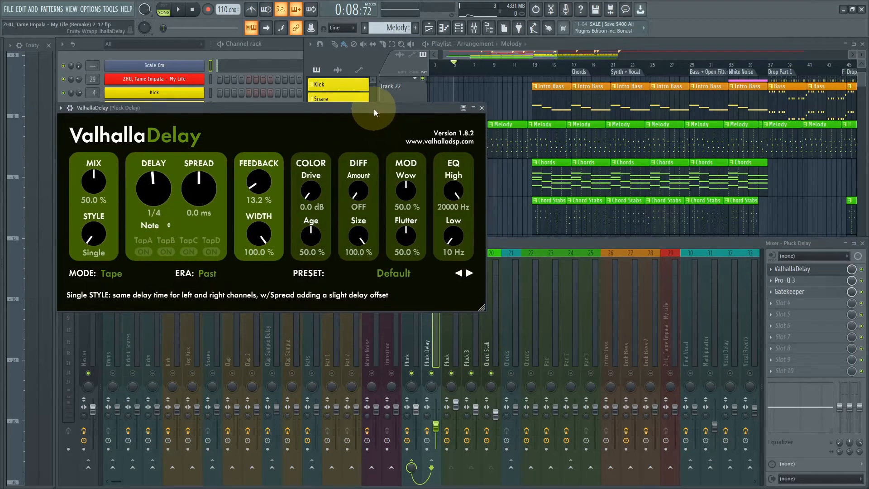
left_click(482, 108)
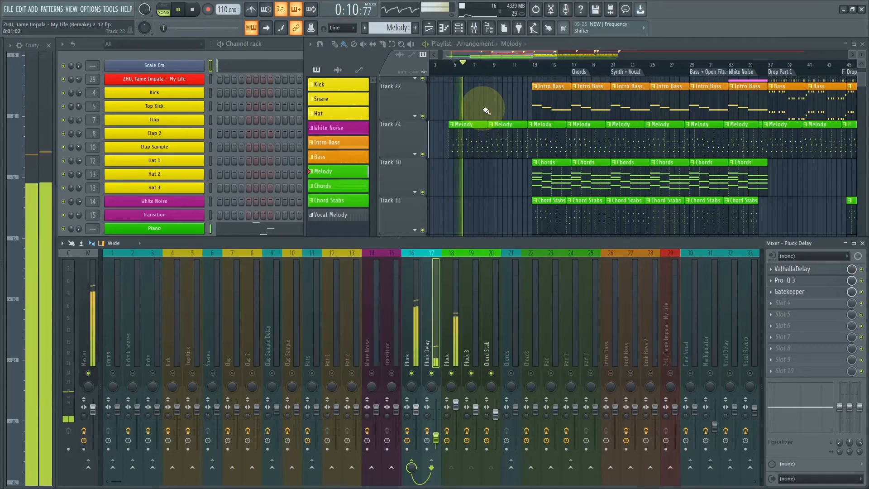
key("space")
Open the Fruity peak controller on the Pluck mixer track and audition the melody with the Pluck Delay track muted.
left_click(450, 337)
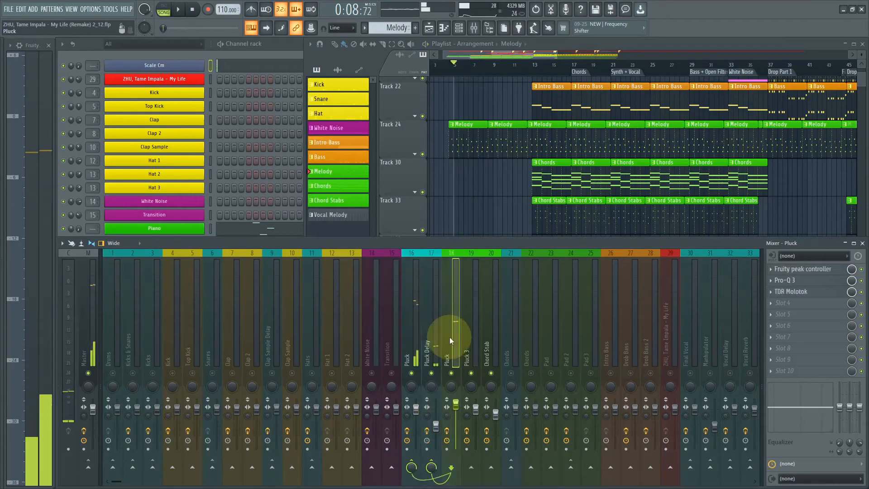
left_click(788, 270)
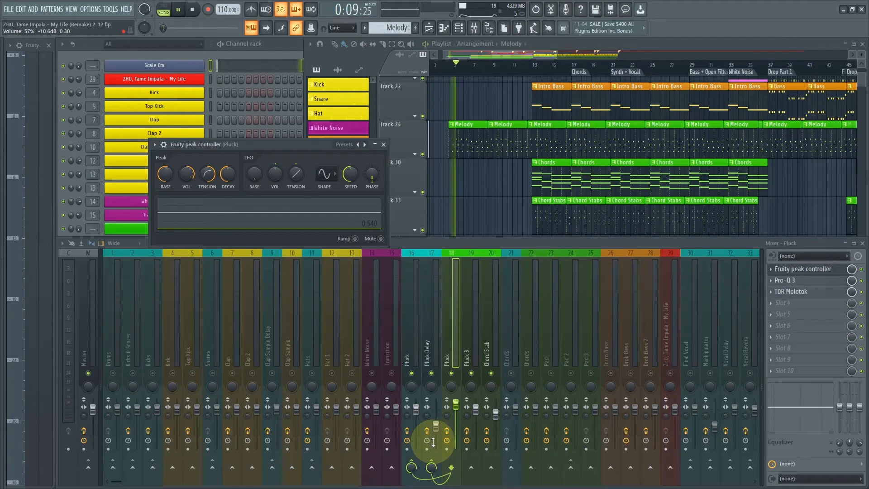
key("space")
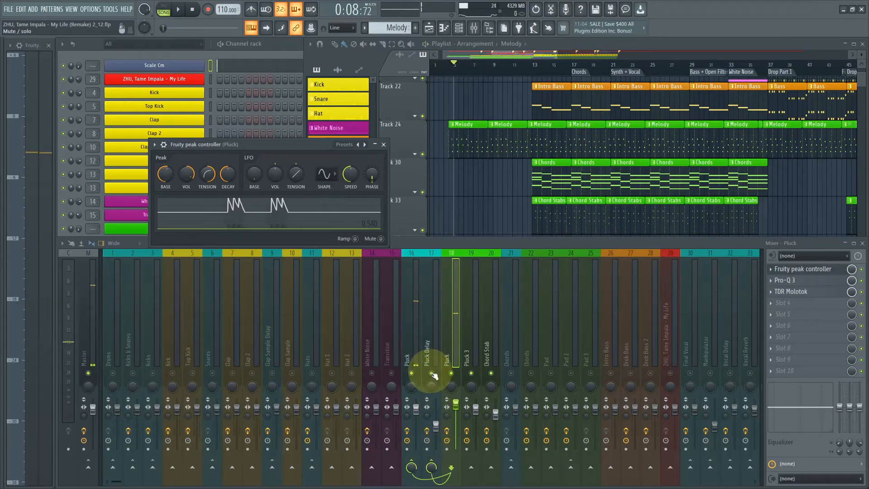
key("space")
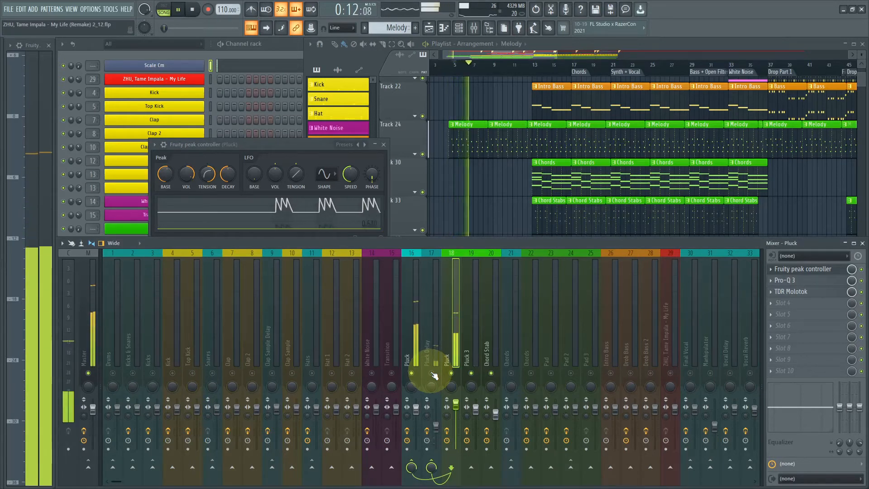
key("space")
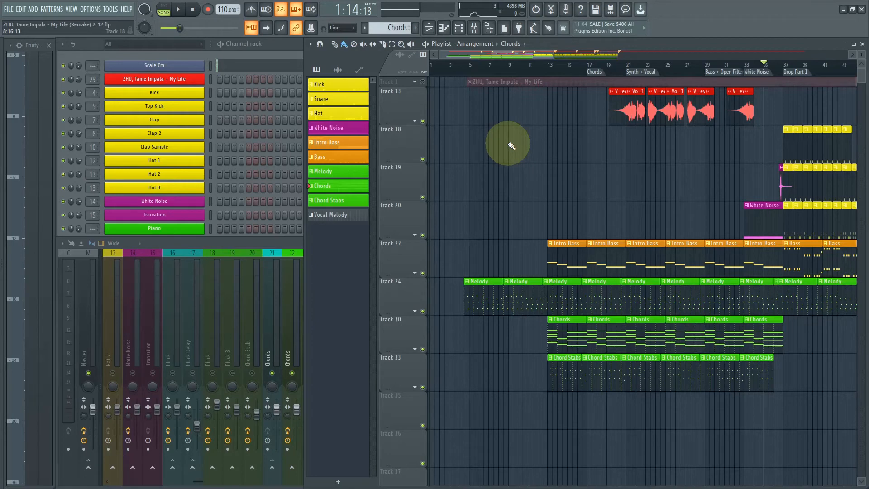
Expand the automation tracks grouped under the Melody and Chords tracks and examine their filter, reverb mix and volume curves.
left_click(415, 312)
scroll(459, 249, "down", 4)
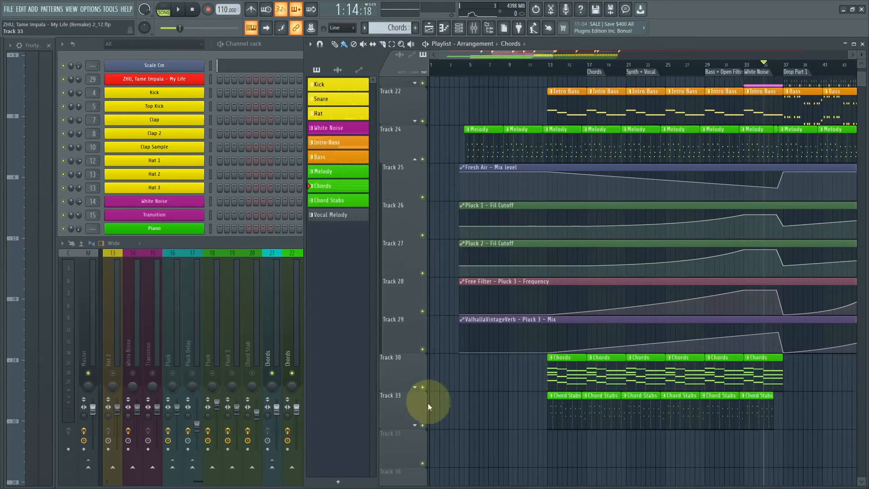
left_click(415, 387)
scroll(505, 286, "down", 1)
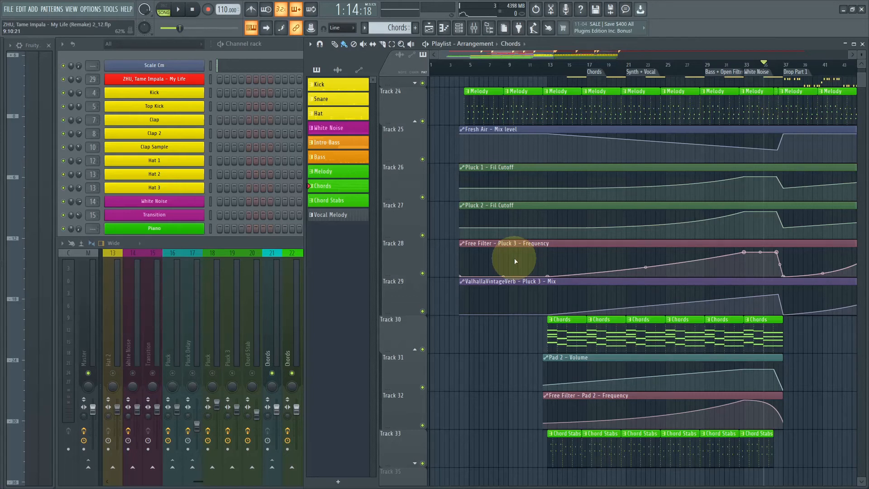
scroll(546, 309, "down", 2)
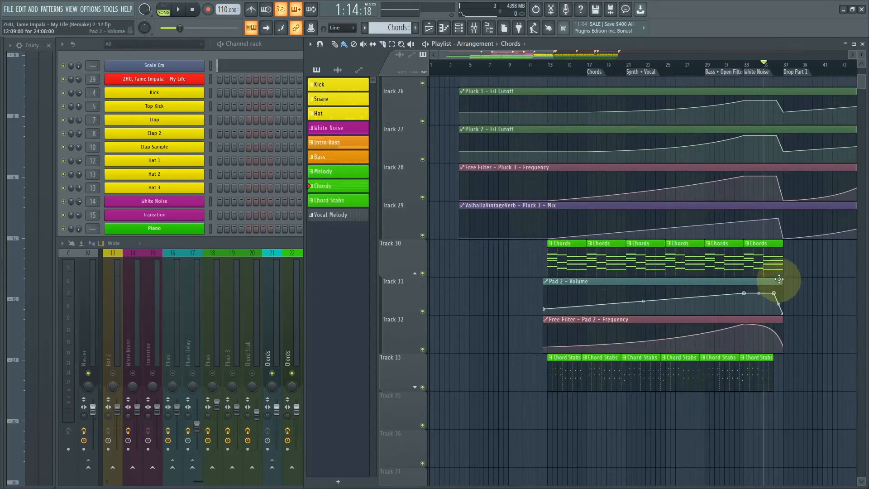
left_click_drag(779, 280, 770, 364)
left_click(260, 248)
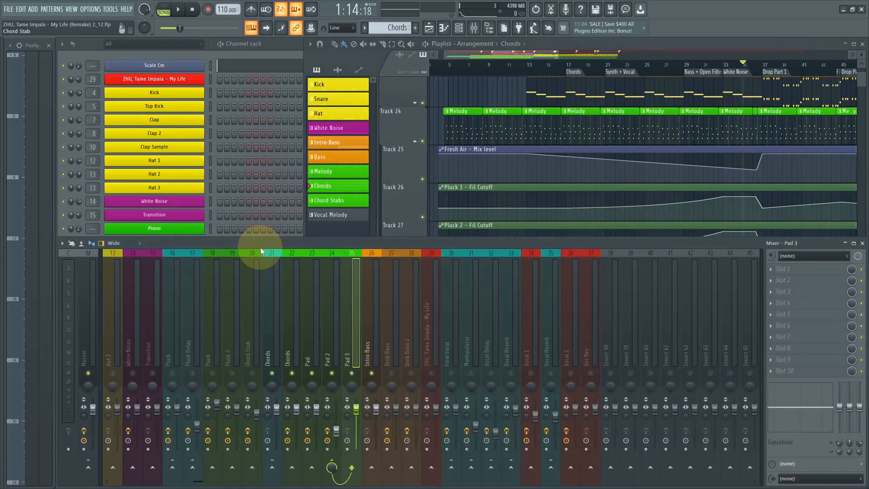
right_click(519, 94)
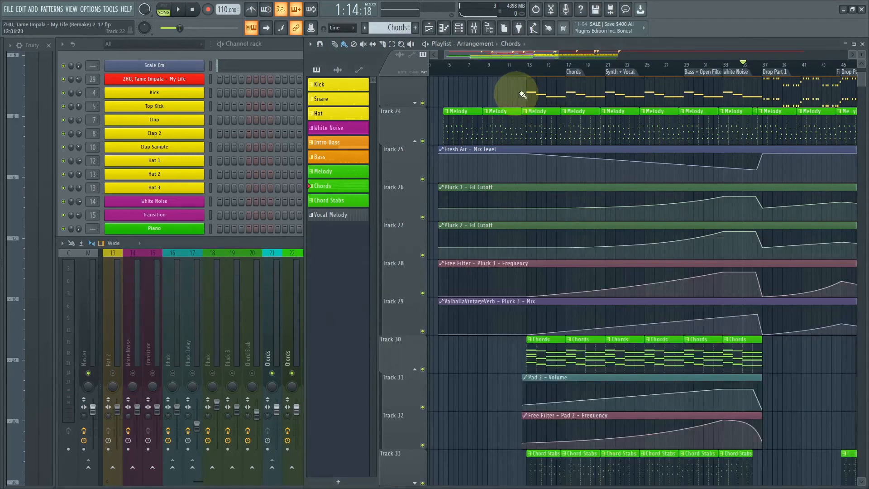
Play the build-up from successive points in the arrangement through to Drop Part 1, and stop playback.
key("space")
left_click(593, 66)
left_click(623, 67)
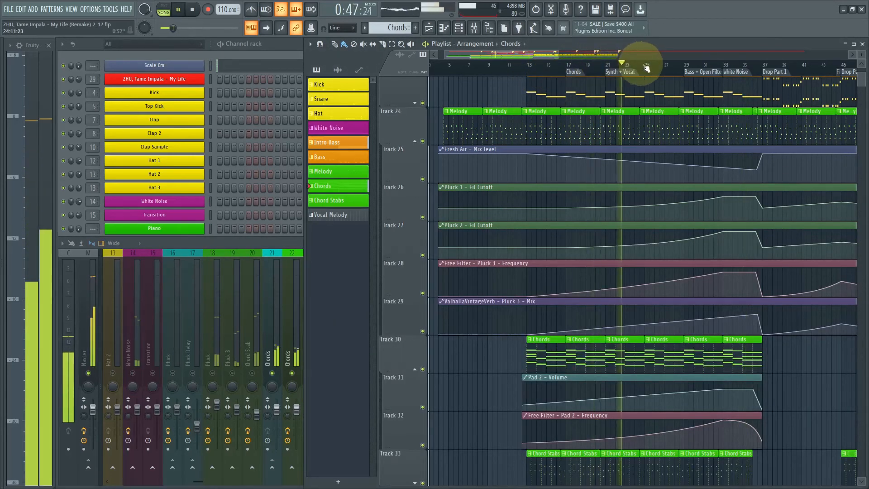
left_click(657, 66)
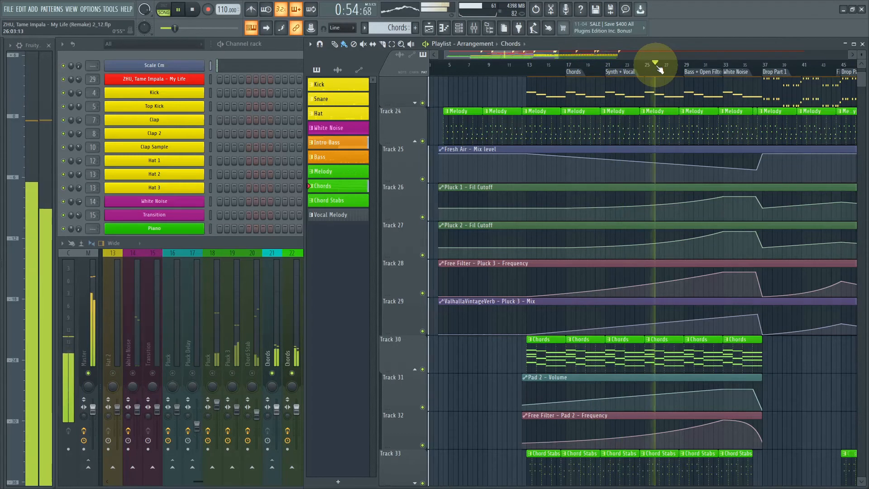
left_click(695, 66)
left_click(733, 66)
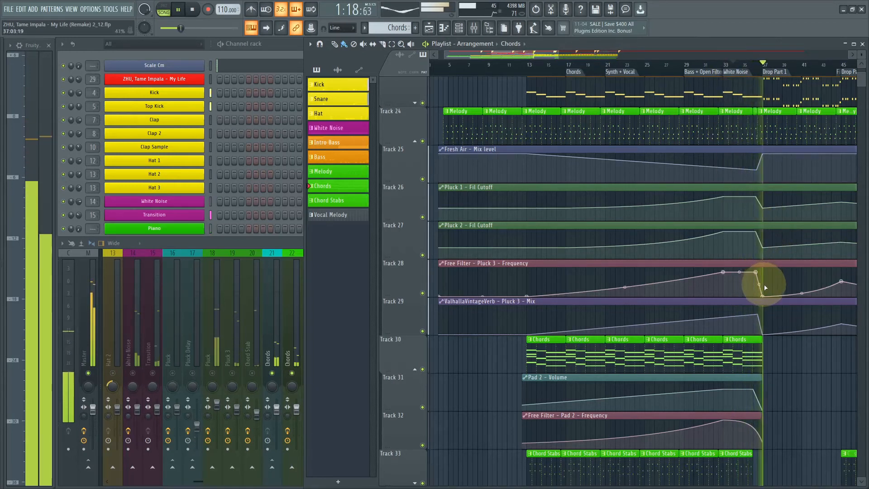
key("space")
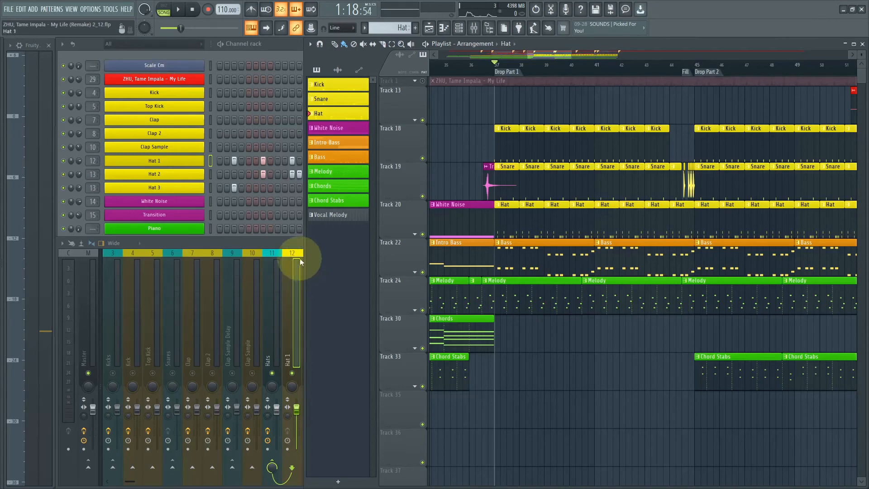
Open Ozone Imager 2 on the Master track and play Drop Part 1 to observe the stereo image.
left_click(282, 251)
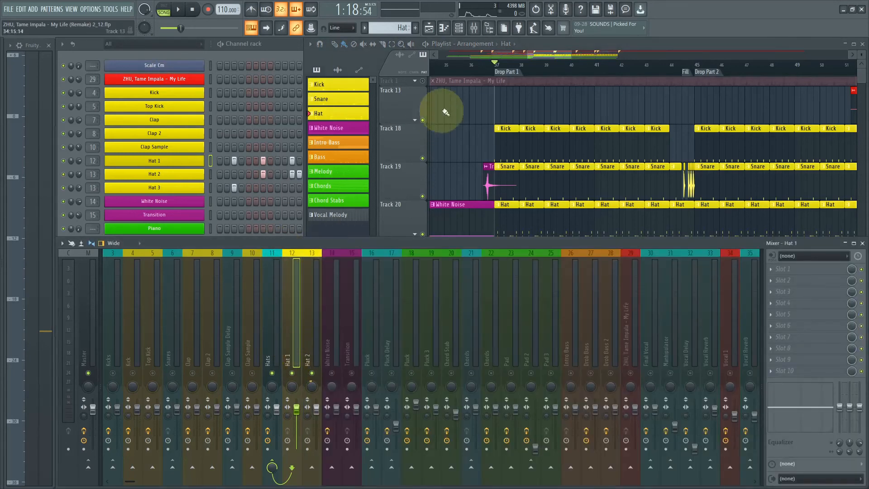
left_click(88, 329)
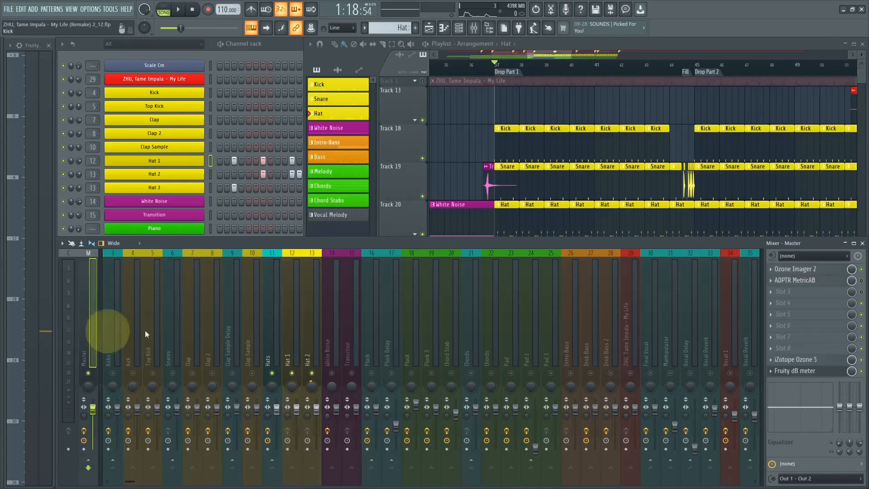
left_click(797, 269)
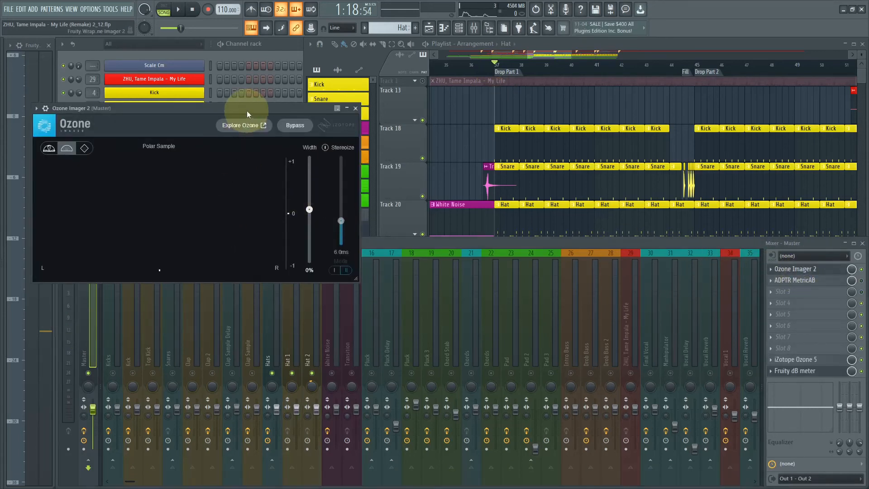
left_click_drag(246, 110, 299, 103)
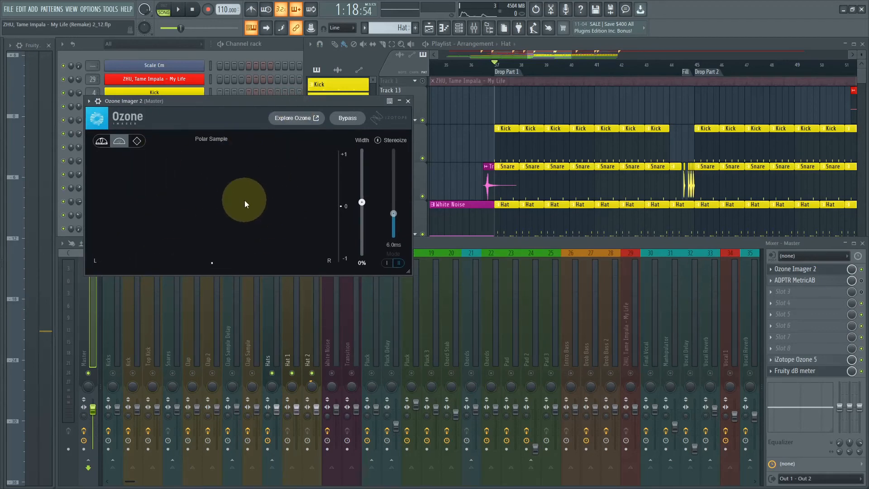
key("space")
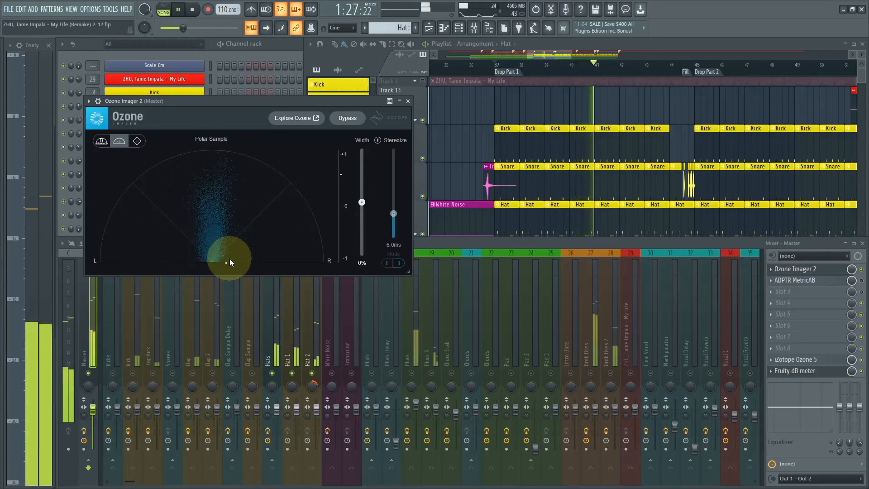
key("space")
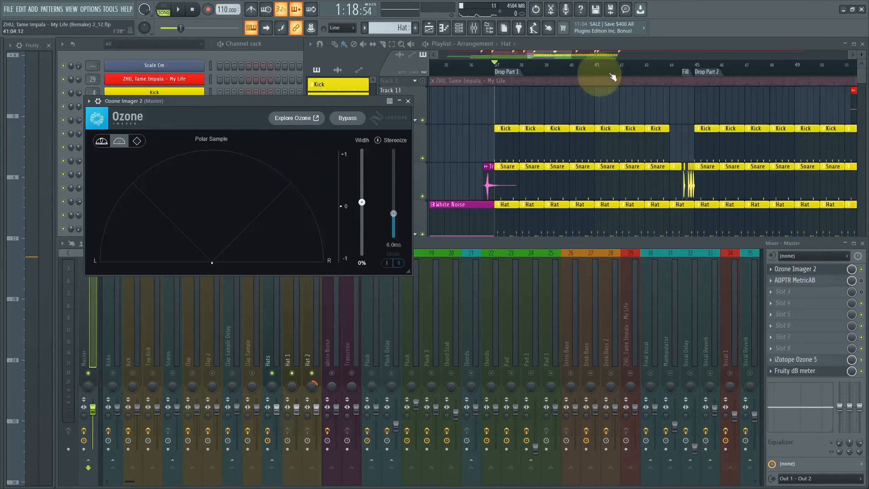
Expand the automation grouped under the Hat track in the playlist and examine the Hat 2 panning curve.
left_click(595, 104)
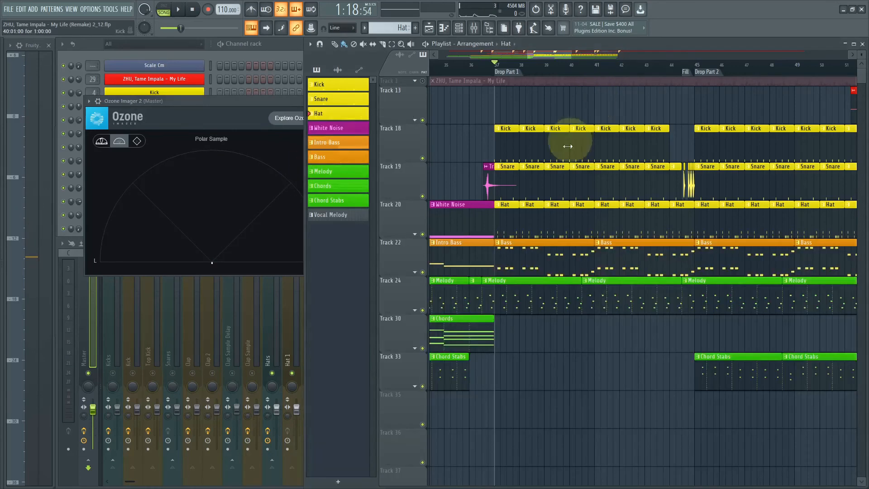
left_click(418, 236)
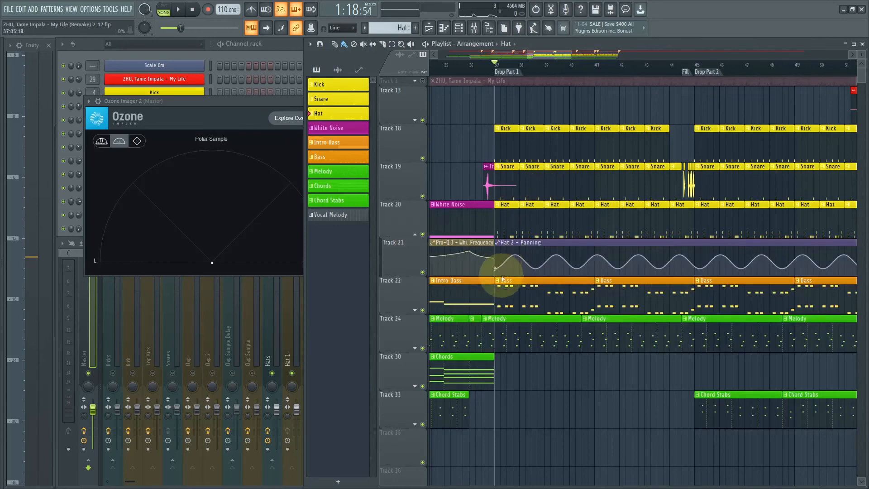
scroll(545, 280, "up", 5)
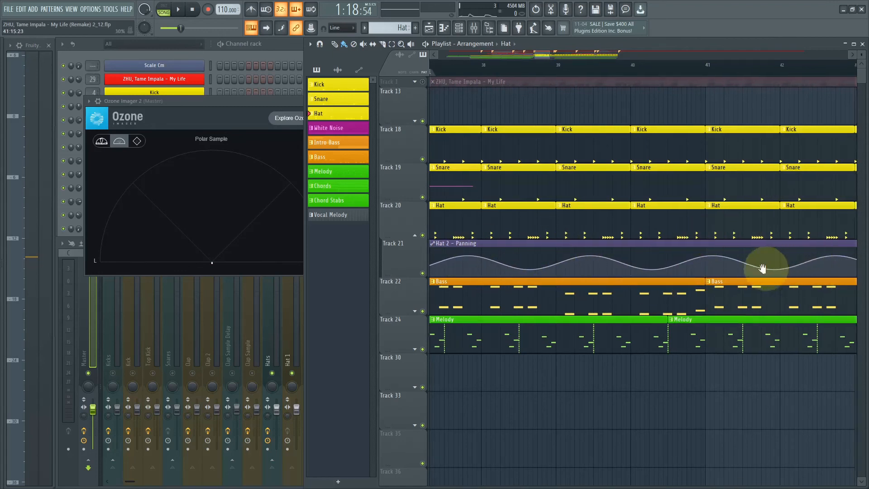
left_click_drag(762, 268, 683, 245)
scroll(640, 237, "down", 5)
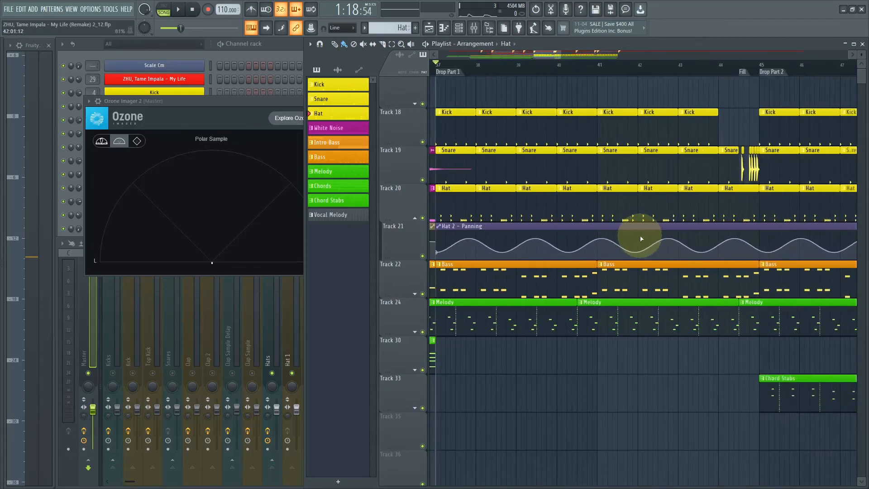